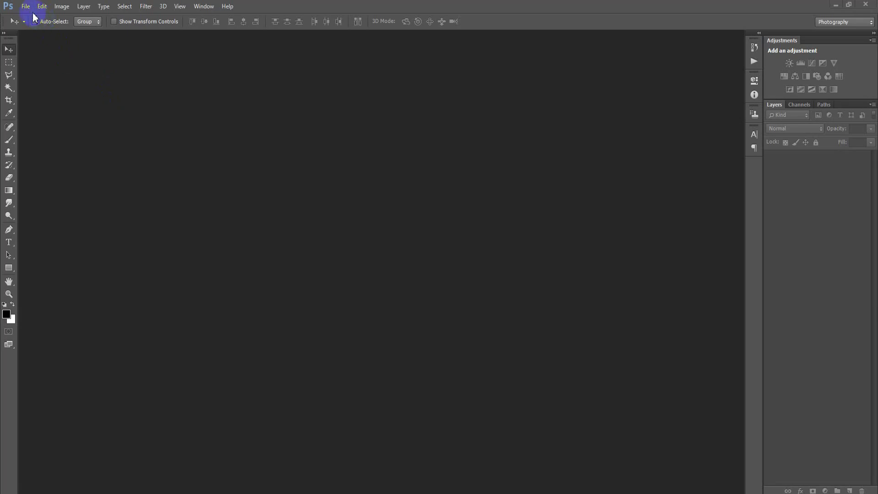
# Open the plaid-coat portrait, dock it as a tab, and duplicate Background into Layer 1.
pyautogui.click(32, 30)
pyautogui.doubleClick(134, 185)
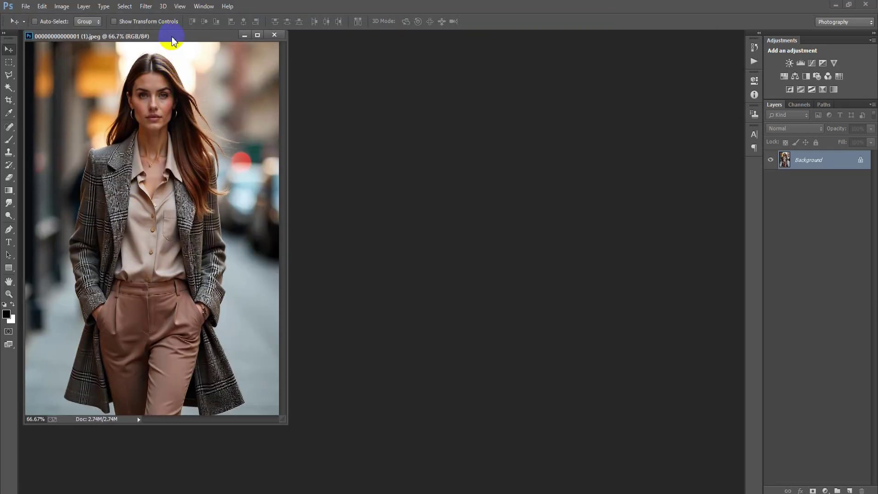
pyautogui.moveTo(173, 41); pyautogui.dragTo(315, 36)
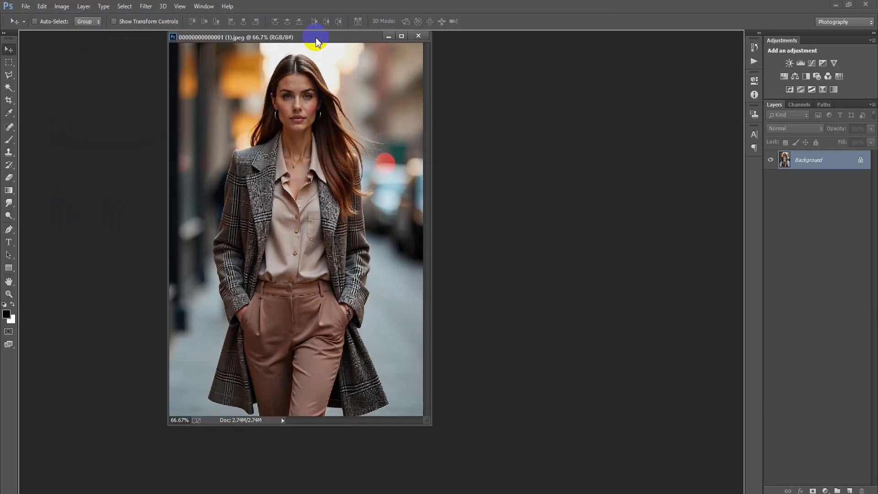
pyautogui.hotkey('ctrl', 'j')
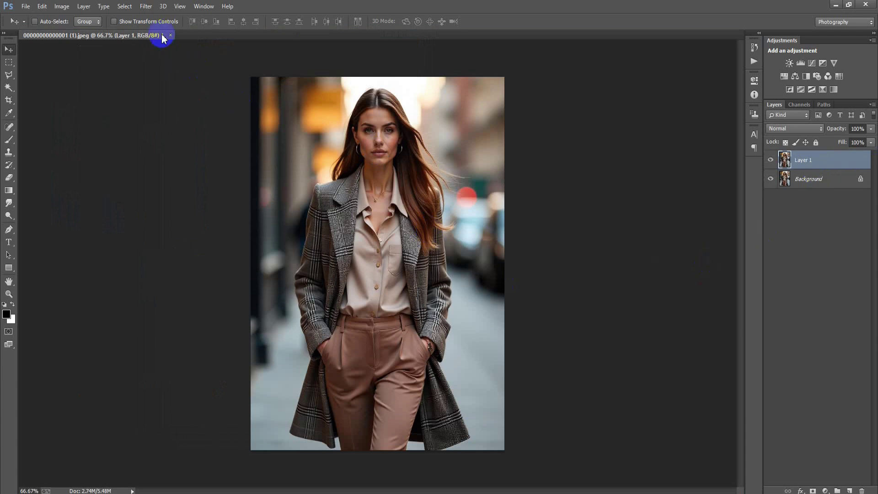
pyautogui.click(145, 6)
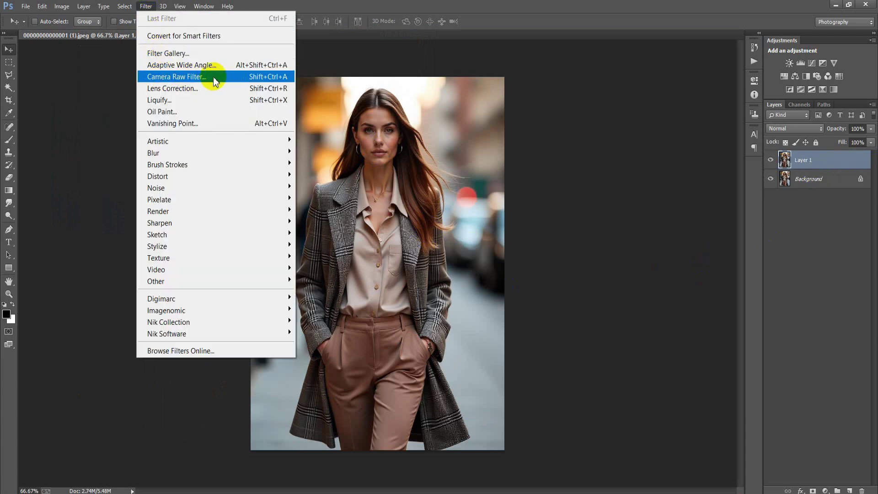
# In Camera Raw's Basic panel, set Contrast +7, Highlights +21 and Shadows +37.
pyautogui.click(217, 77)
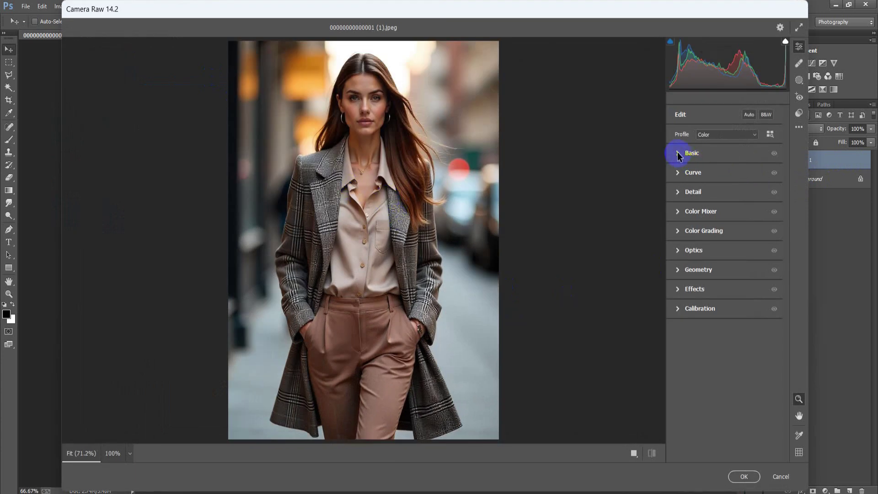
pyautogui.click(681, 154)
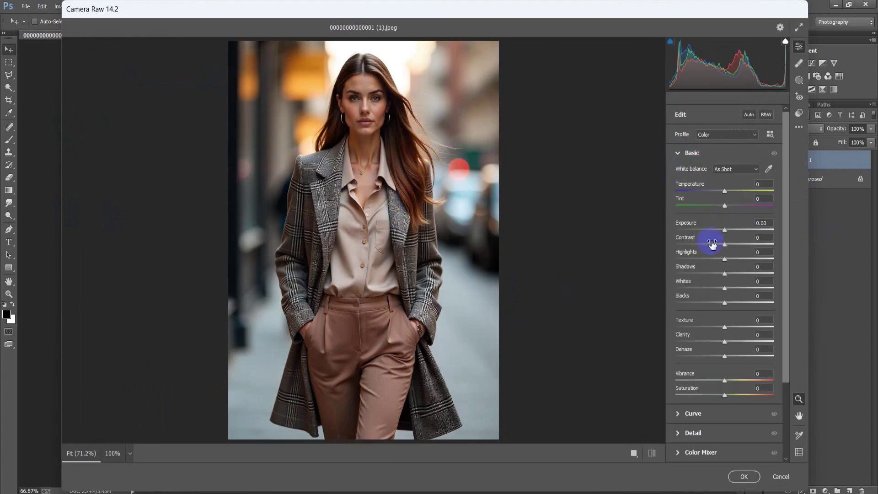
pyautogui.moveTo(724, 244); pyautogui.dragTo(728, 248)
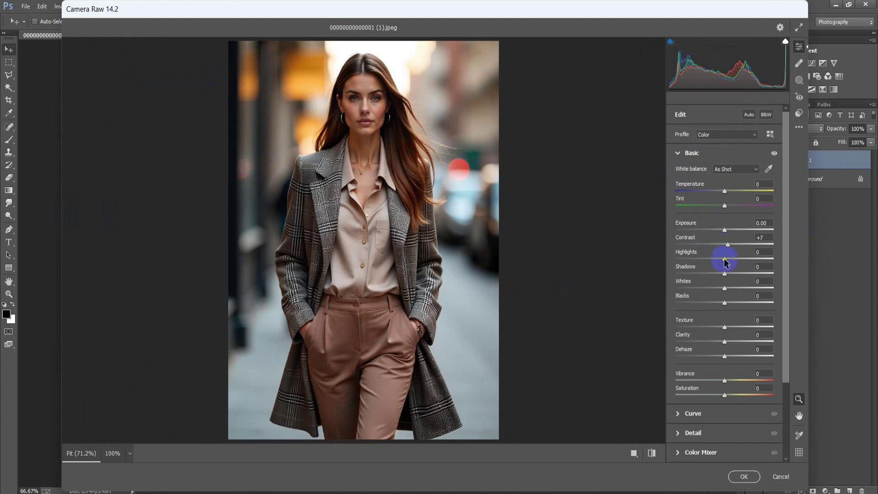
pyautogui.moveTo(724, 259); pyautogui.dragTo(733, 262)
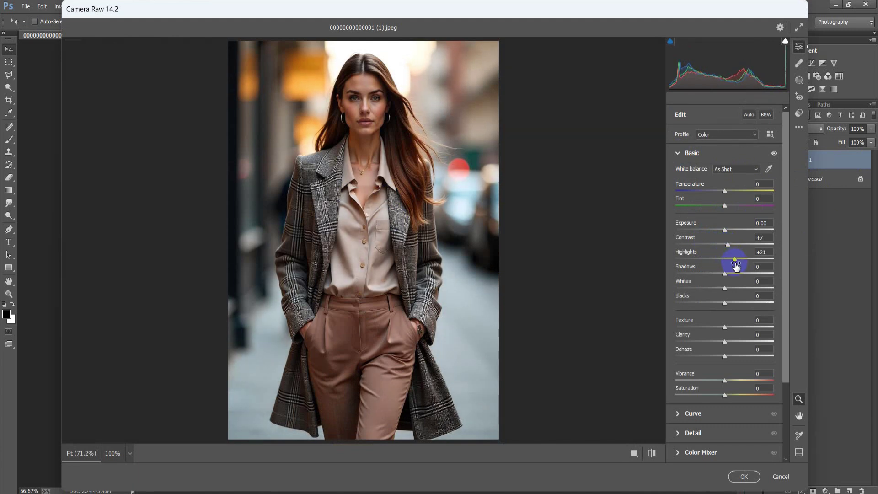
pyautogui.moveTo(725, 275); pyautogui.dragTo(743, 277)
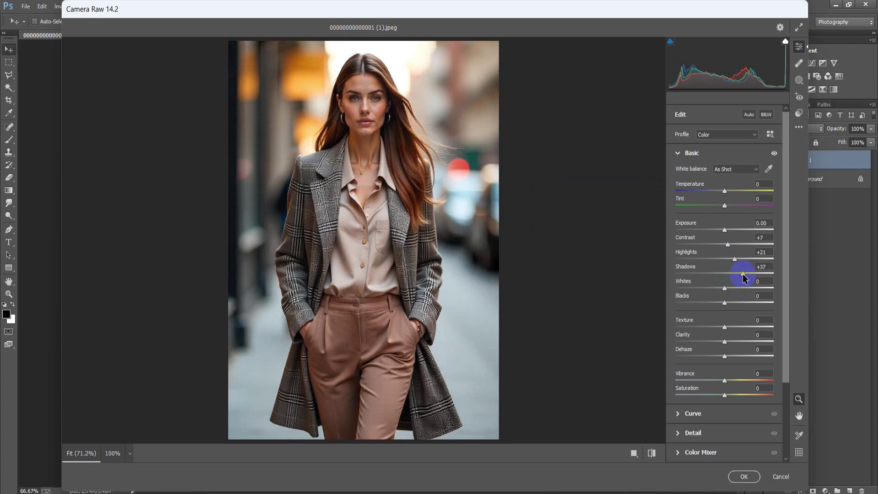
# Set Whites -14, Blacks +7, Clarity -13, Dehaze +29 and Vibrance -11.
pyautogui.moveTo(724, 288); pyautogui.dragTo(718, 292)
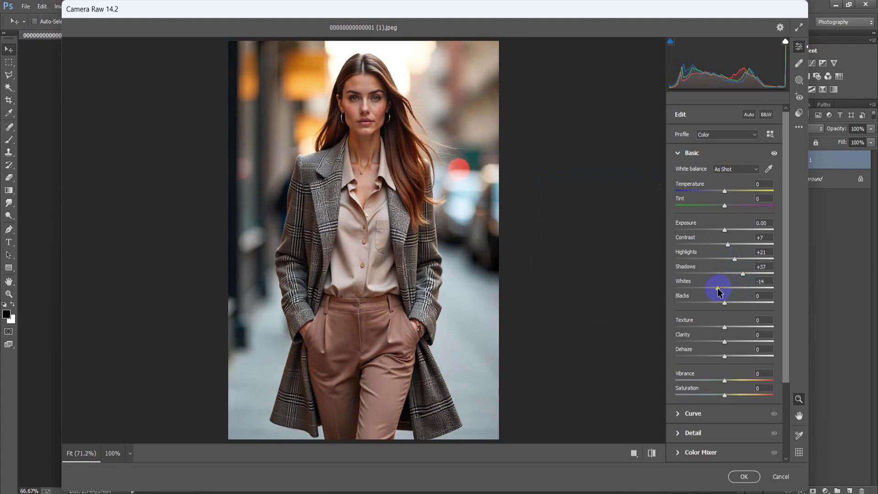
pyautogui.moveTo(724, 302); pyautogui.dragTo(727, 304)
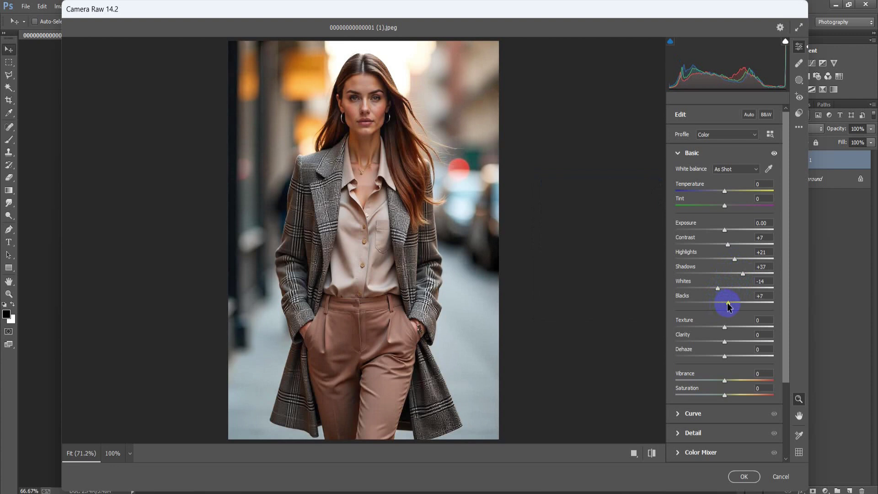
pyautogui.moveTo(726, 342); pyautogui.dragTo(720, 345)
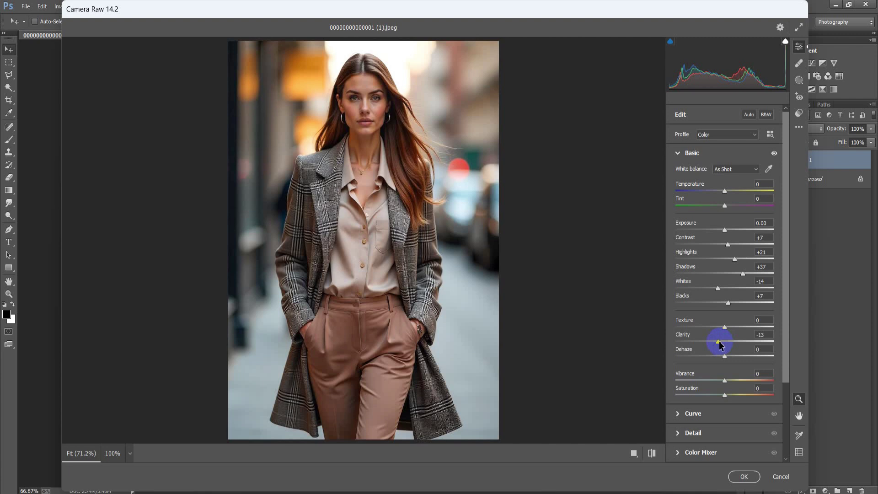
pyautogui.moveTo(724, 357); pyautogui.dragTo(740, 362)
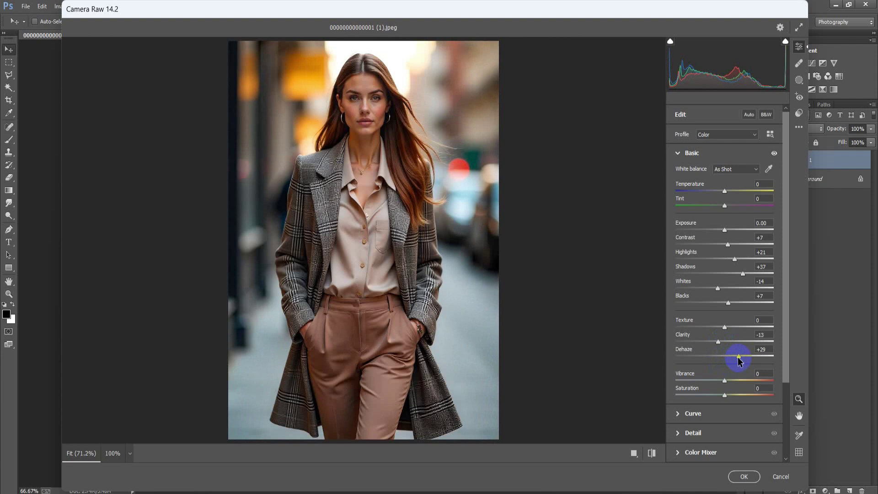
pyautogui.moveTo(725, 382); pyautogui.dragTo(719, 386)
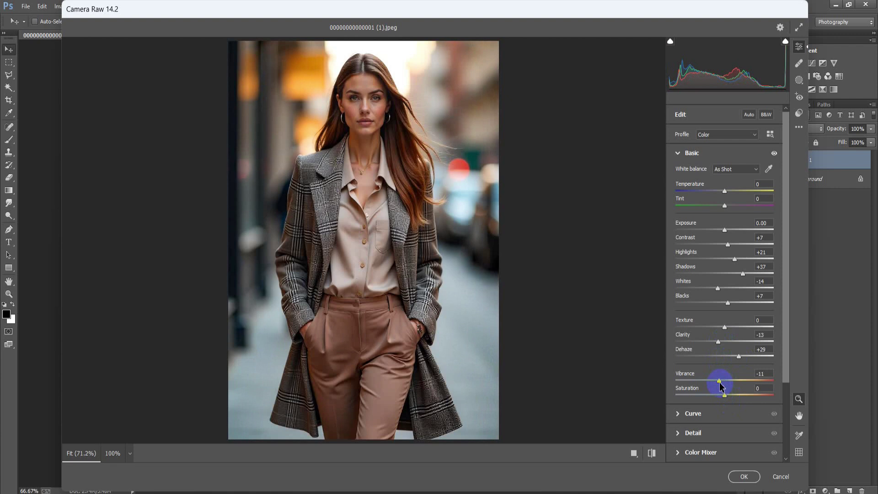
pyautogui.click(677, 153)
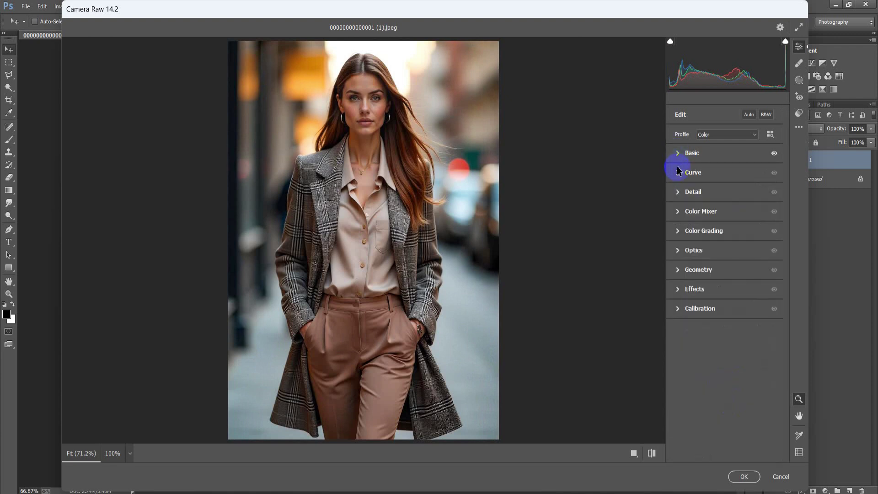
# In the Detail panel, set Sharpening 40, Noise Reduction 30 and Color Noise Reduction 25.
pyautogui.click(678, 192)
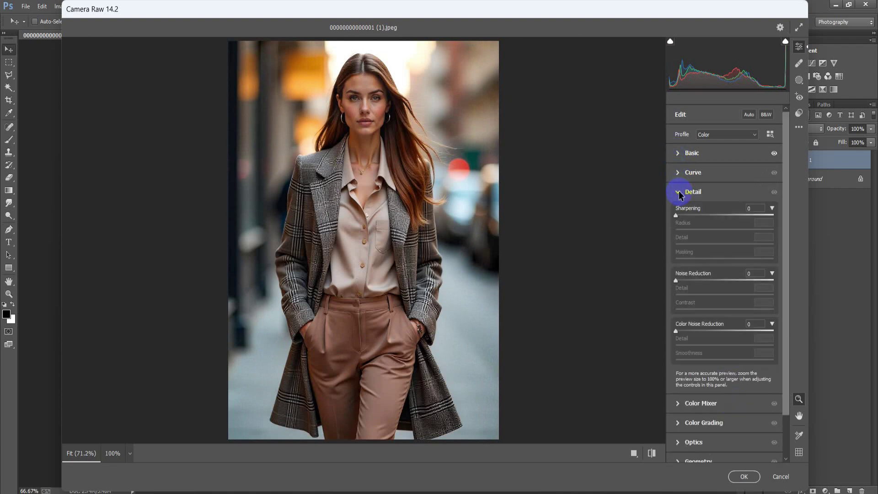
pyautogui.moveTo(683, 218); pyautogui.dragTo(703, 222)
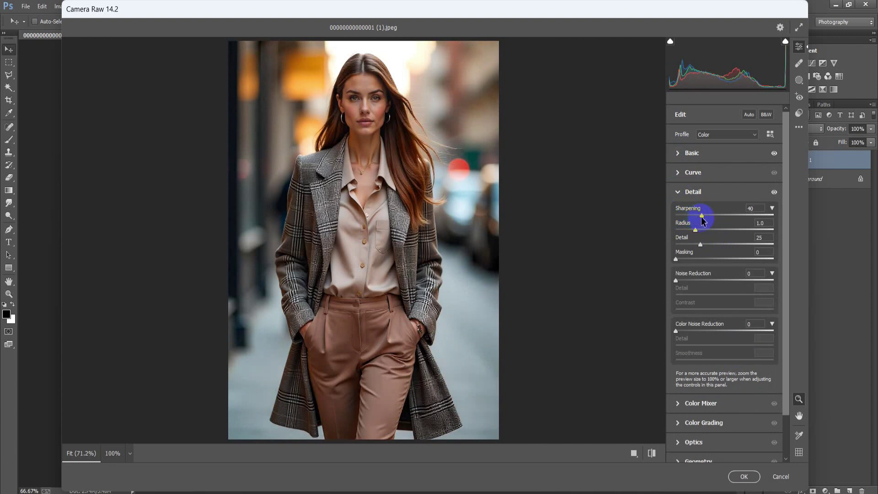
pyautogui.moveTo(675, 281); pyautogui.dragTo(704, 283)
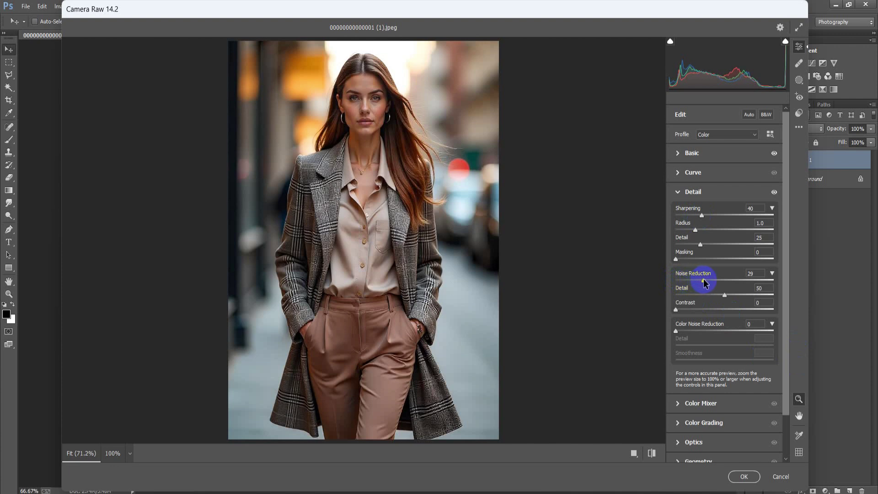
pyautogui.moveTo(676, 331); pyautogui.dragTo(678, 336)
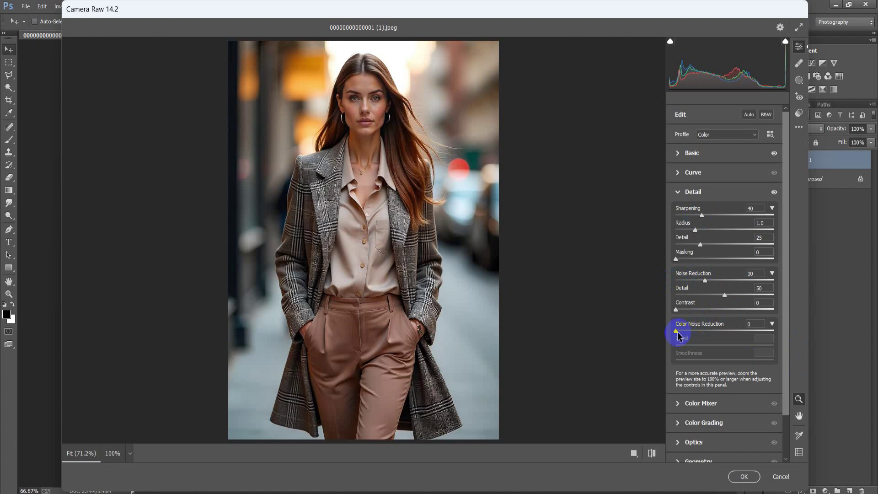
pyautogui.moveTo(678, 334); pyautogui.dragTo(695, 331)
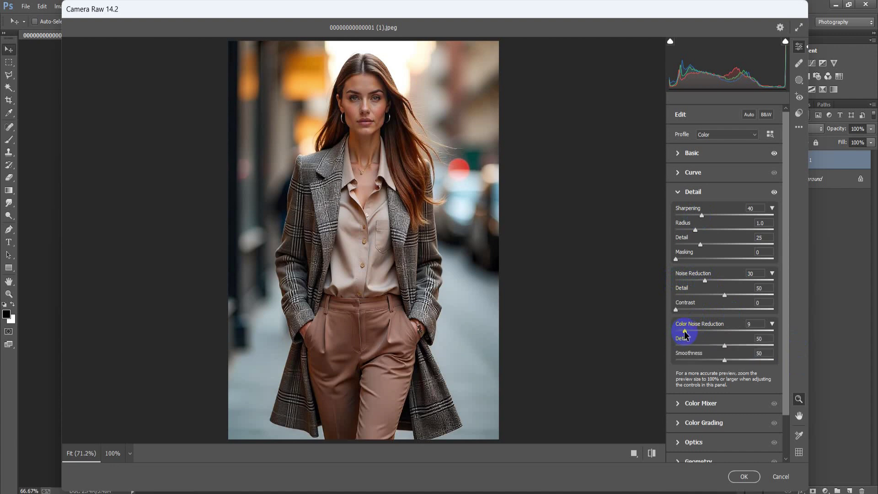
pyautogui.moveTo(695, 331); pyautogui.dragTo(699, 331)
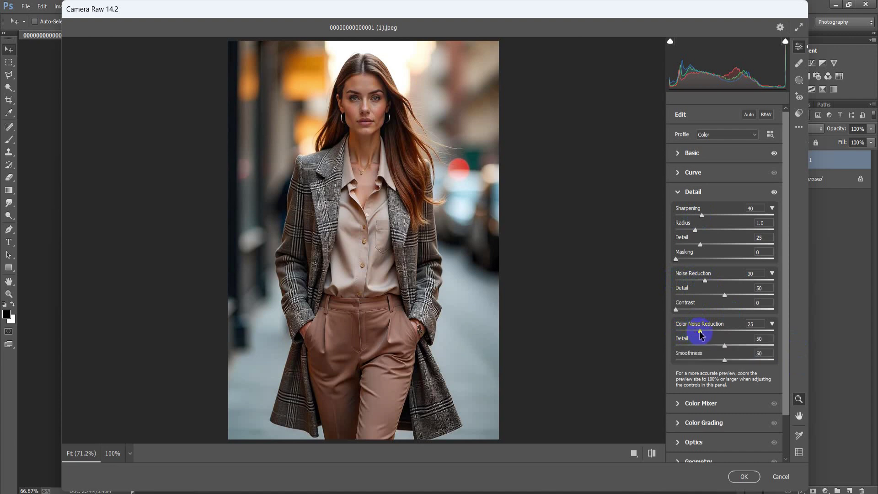
pyautogui.click(678, 192)
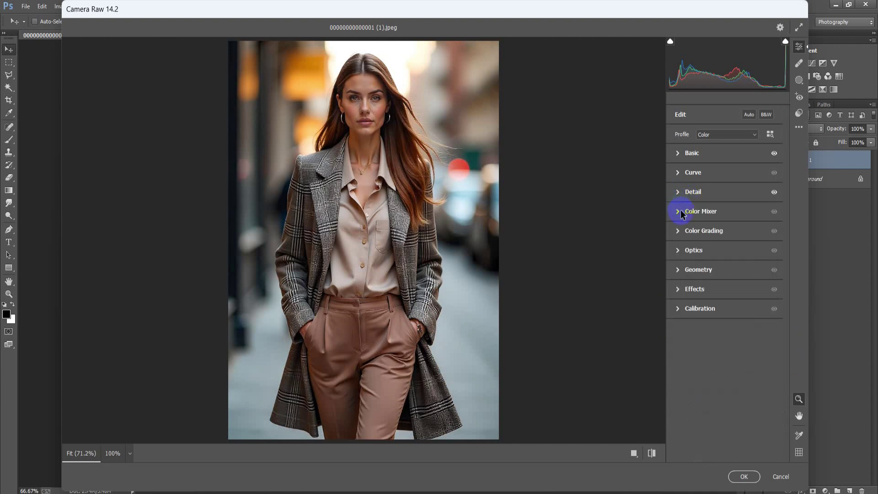
# Set Color Mixer hues: Reds +14, Oranges -9, Yellows -36, Greens -60, Aquas +14.
pyautogui.click(681, 210)
pyautogui.click(679, 241)
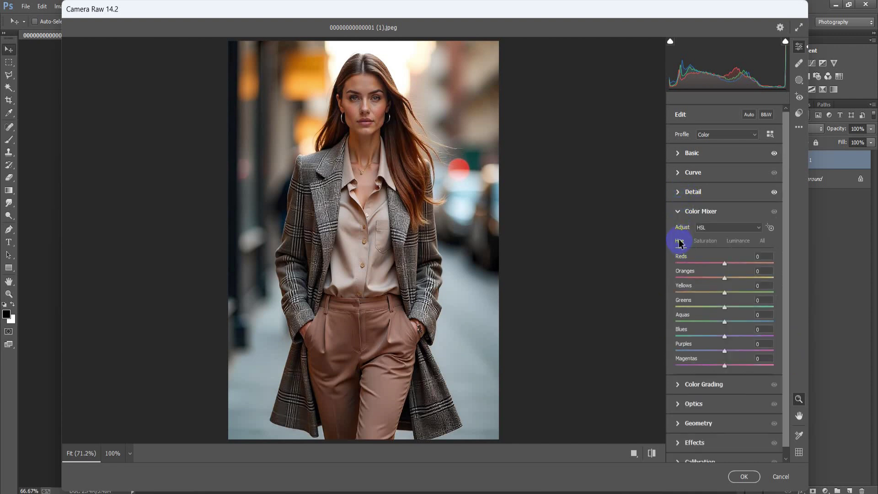
pyautogui.moveTo(724, 264)
pyautogui.mouseDown()
pyautogui.moveTo(732, 265)
pyautogui.moveTo(719, 279)
pyautogui.mouseUp()
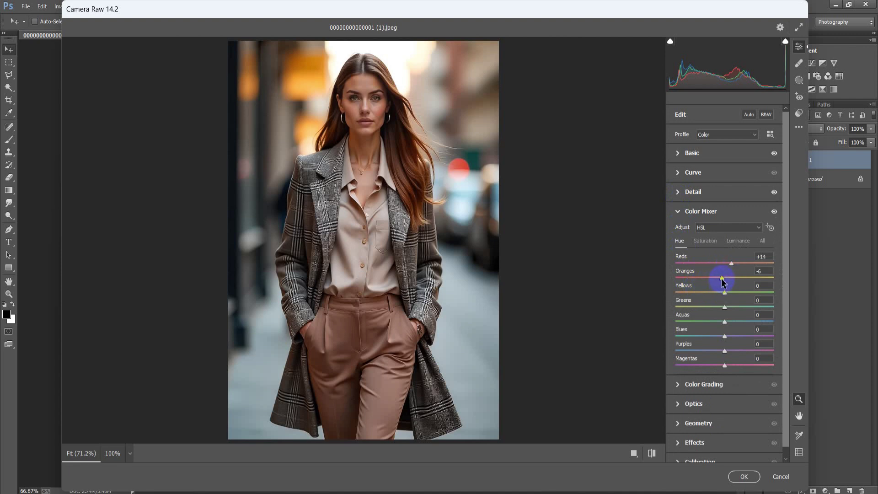
pyautogui.moveTo(724, 293); pyautogui.dragTo(709, 293)
pyautogui.moveTo(708, 297); pyautogui.dragTo(706, 298)
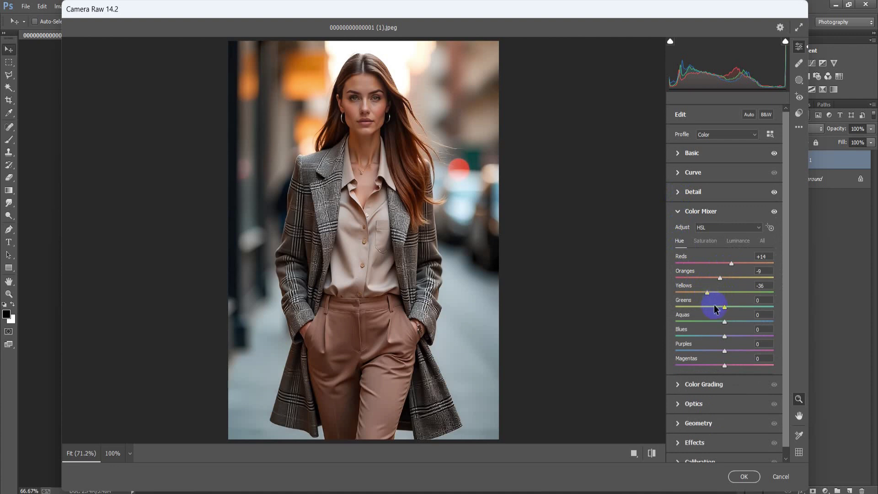
pyautogui.moveTo(724, 306); pyautogui.dragTo(695, 314)
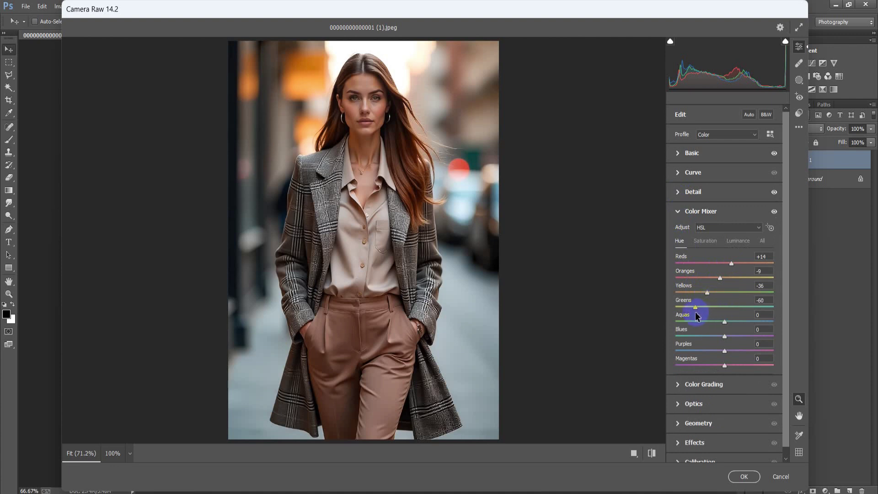
pyautogui.moveTo(724, 322); pyautogui.dragTo(731, 325)
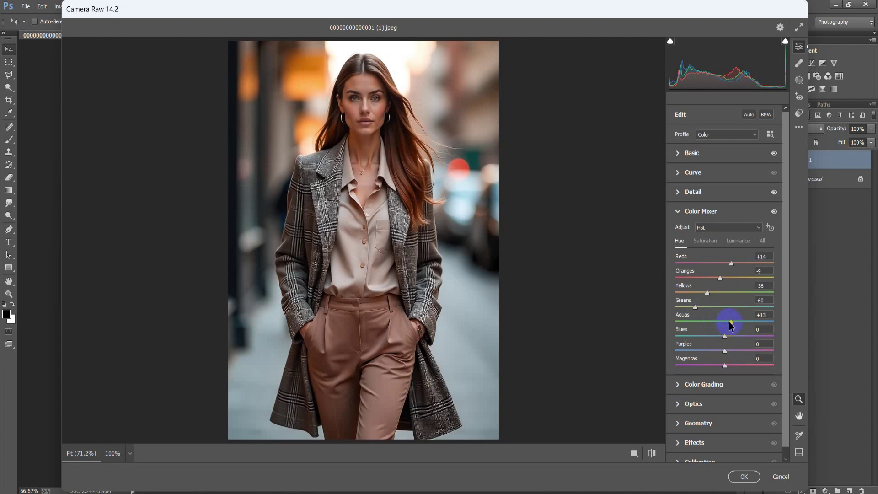
pyautogui.click(705, 242)
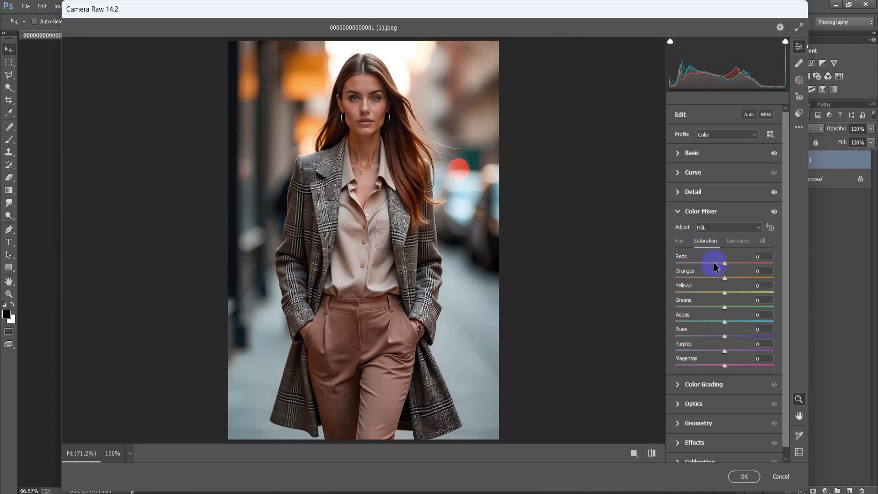
# Set Color Mixer saturation to Reds +12, Oranges +28 and Yellows -54.
pyautogui.moveTo(727, 267); pyautogui.dragTo(732, 269)
pyautogui.moveTo(724, 278); pyautogui.dragTo(736, 280)
pyautogui.moveTo(726, 292); pyautogui.dragTo(701, 301)
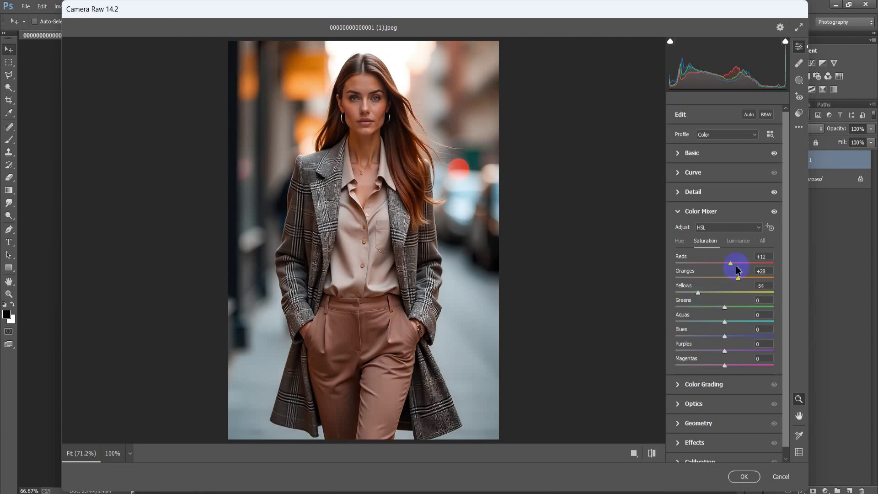
# Set Color Mixer luminance to Reds +8, Oranges +22, Yellows +4 and Greens -6.
pyautogui.click(738, 241)
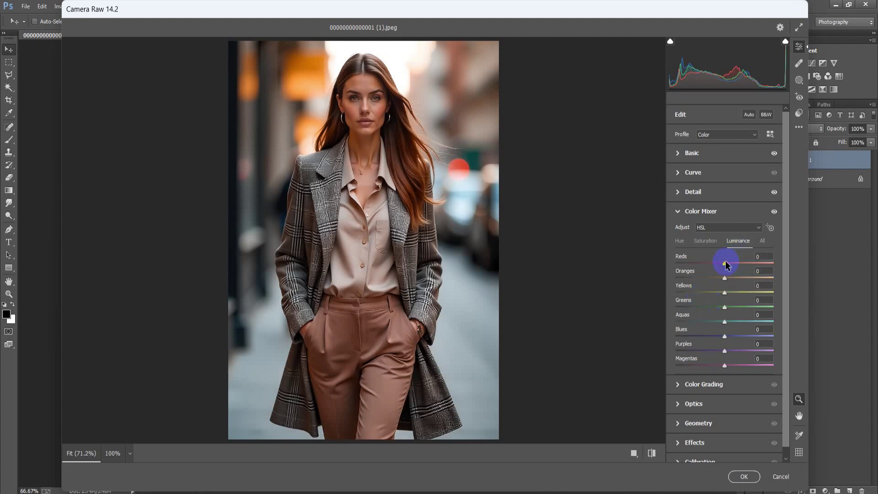
pyautogui.moveTo(724, 264); pyautogui.dragTo(729, 265)
pyautogui.moveTo(727, 280); pyautogui.dragTo(734, 281)
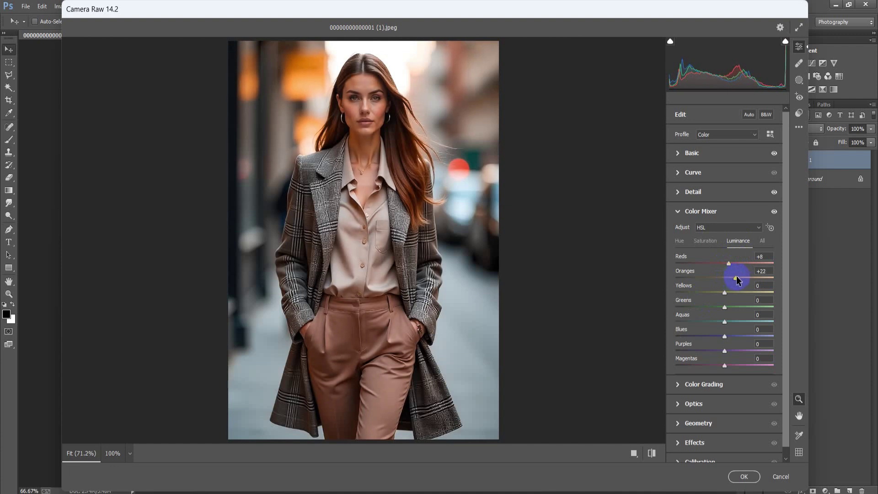
pyautogui.moveTo(724, 292); pyautogui.dragTo(727, 292)
pyautogui.moveTo(727, 311); pyautogui.dragTo(724, 310)
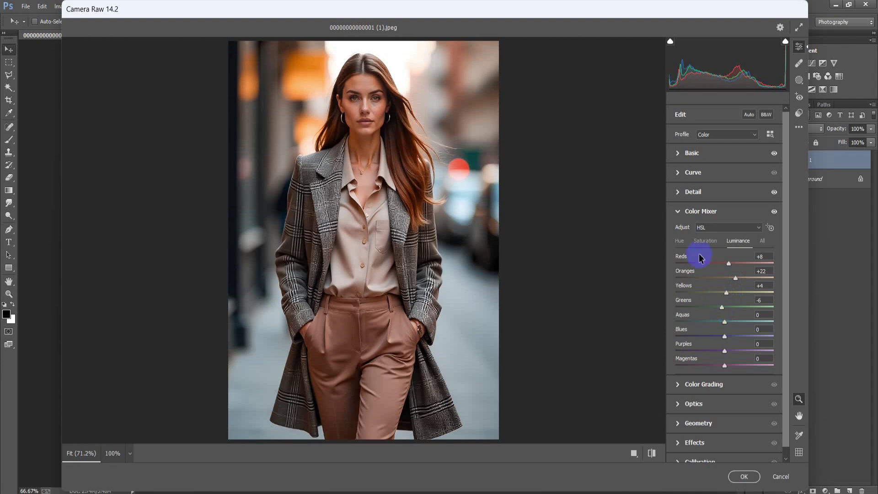
pyautogui.click(678, 211)
pyautogui.click(679, 290)
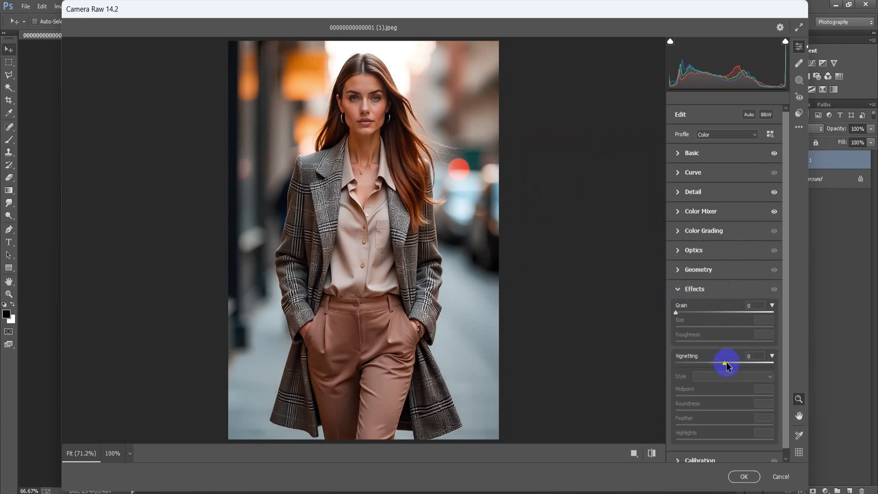
# Set Vignetting to -12 and Midpoint to 27, then check the before/after view.
pyautogui.moveTo(726, 366); pyautogui.dragTo(720, 366)
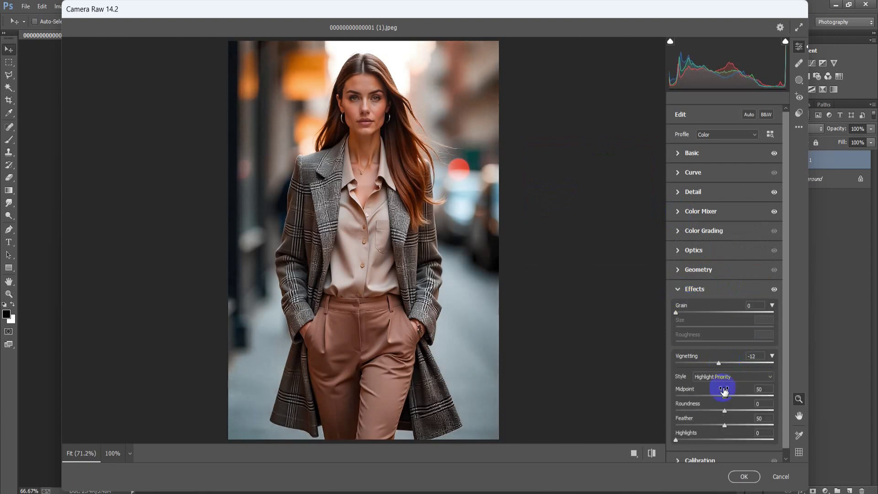
pyautogui.moveTo(724, 396); pyautogui.dragTo(704, 405)
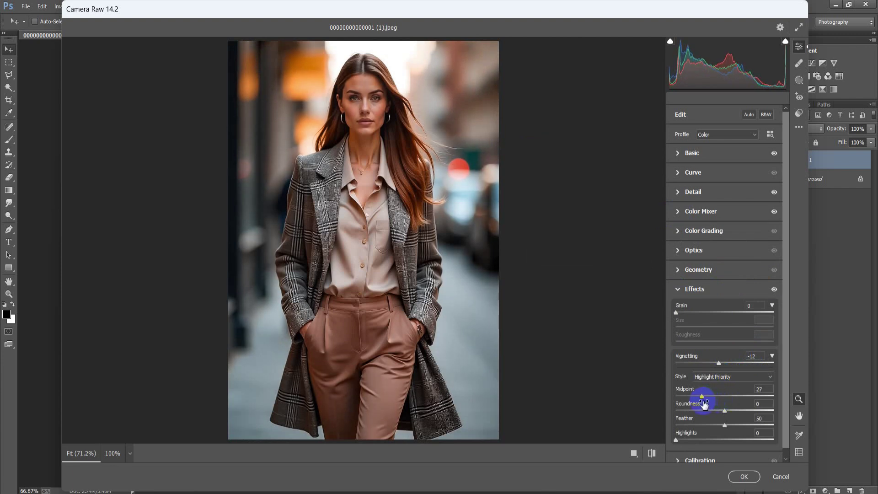
pyautogui.click(678, 292)
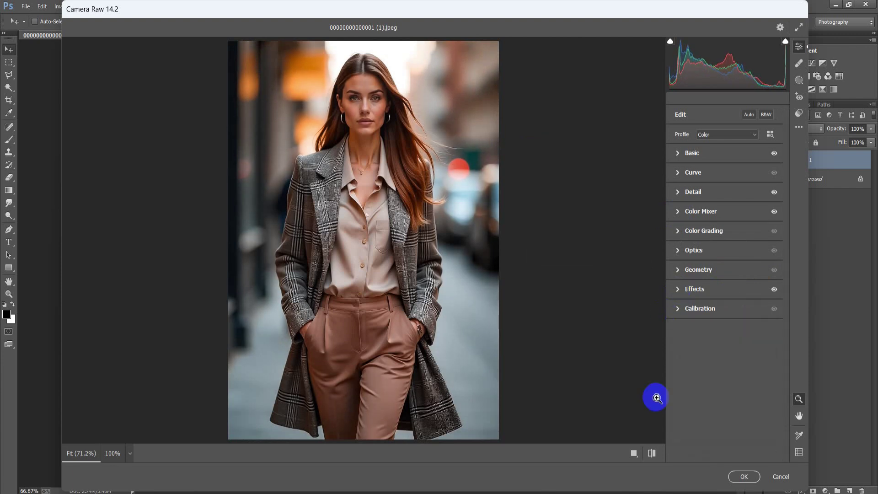
pyautogui.click(652, 453)
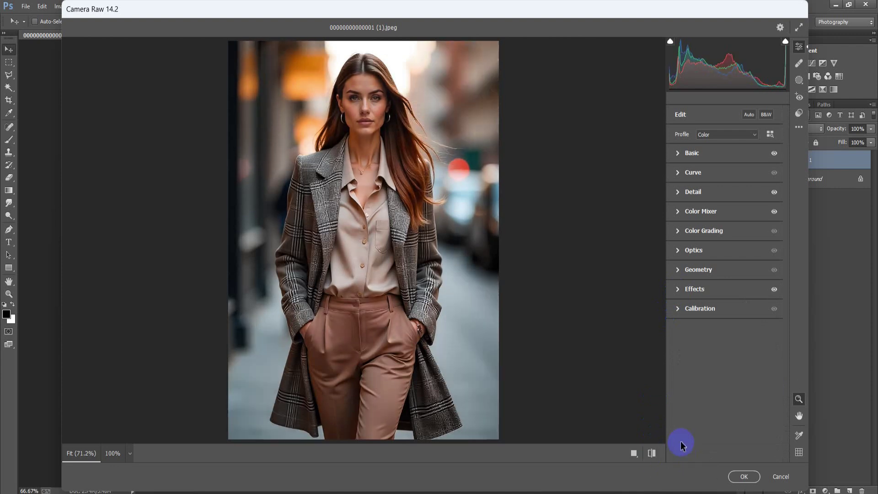
# Commit the Camera Raw grade to Layer 1 and toggle its visibility to compare.
pyautogui.click(744, 477)
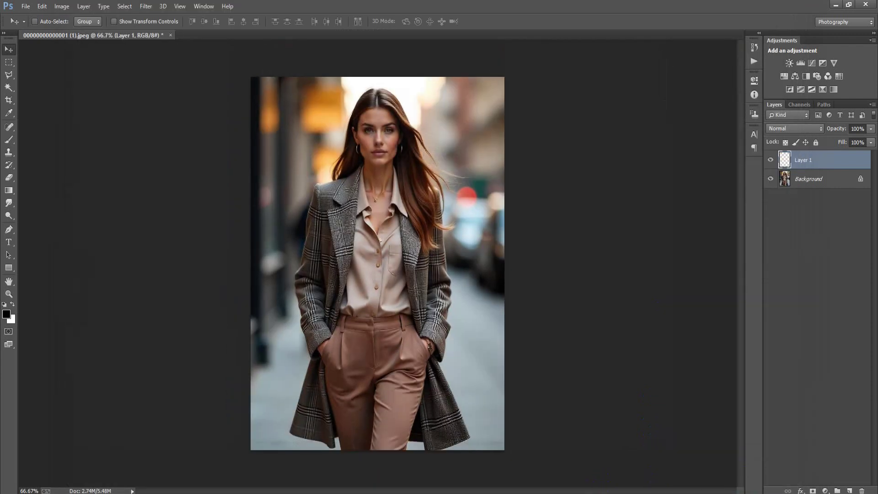
pyautogui.click(770, 160)
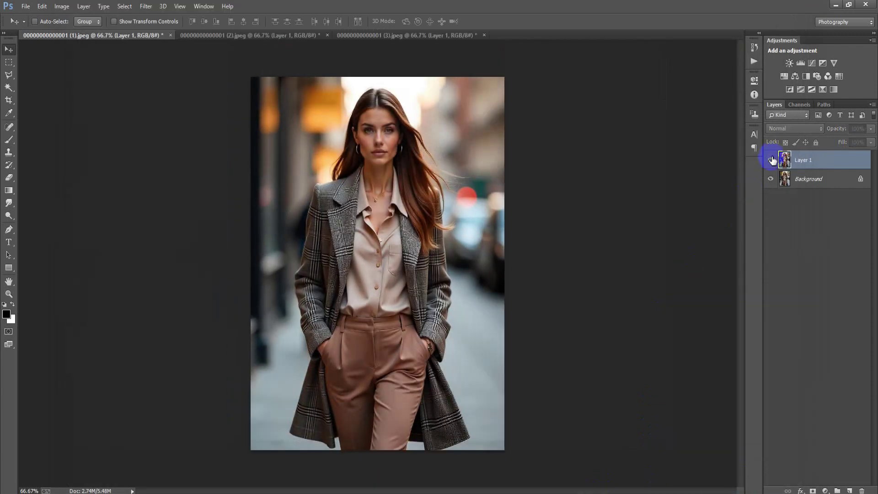
pyautogui.click(771, 160)
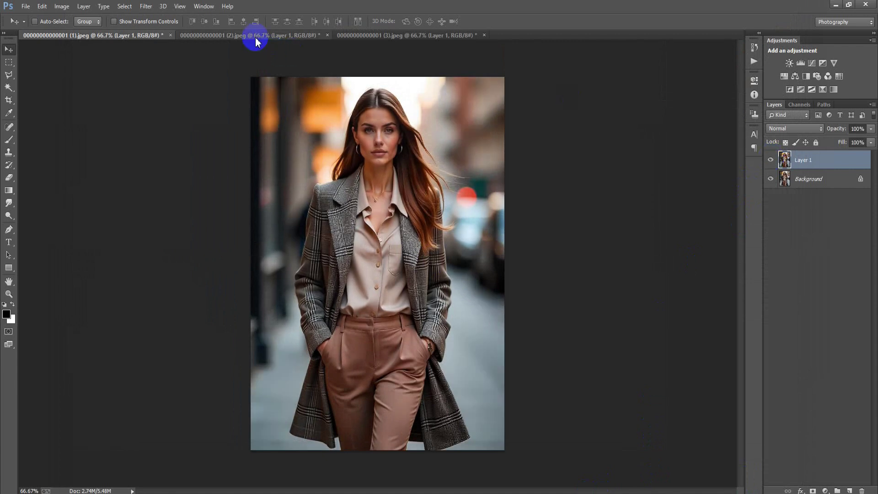
# Compare graded and original Layer 1 in the second, third, and first photos.
pyautogui.click(251, 35)
pyautogui.click(770, 160)
pyautogui.click(770, 160)
pyautogui.click(388, 37)
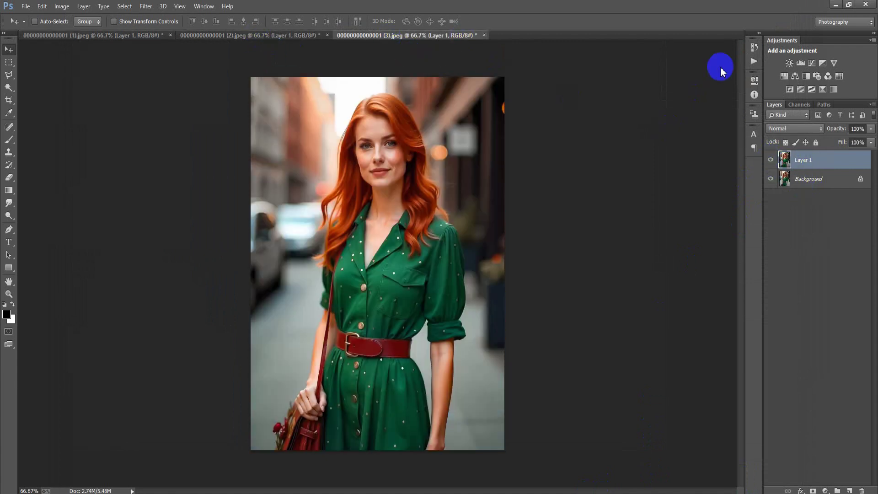
pyautogui.click(770, 160)
pyautogui.click(771, 159)
pyautogui.click(771, 160)
pyautogui.click(98, 35)
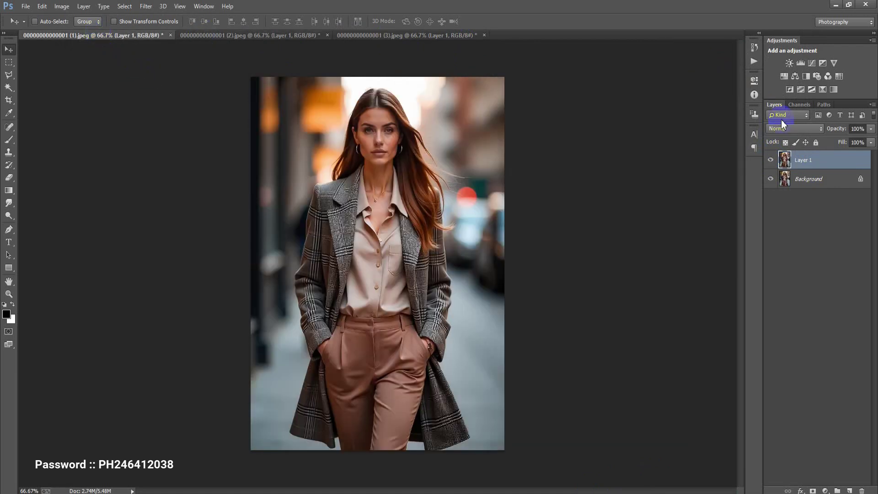
pyautogui.click(770, 160)
pyautogui.click(770, 160)
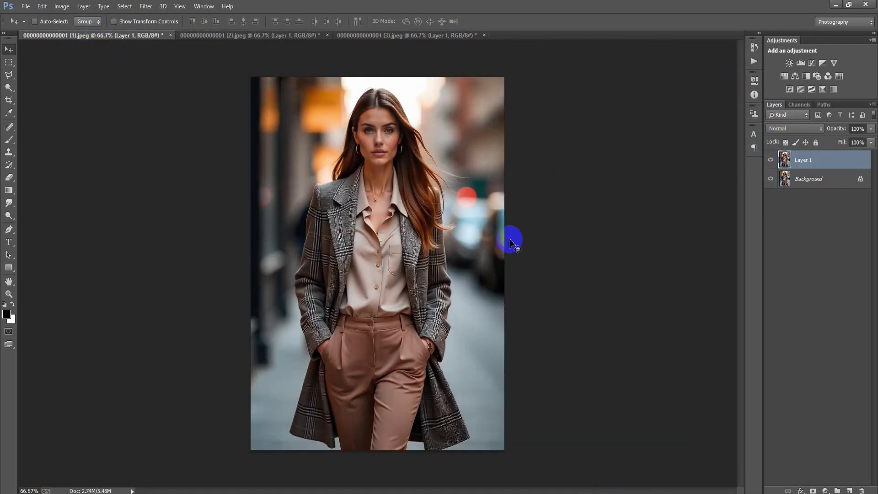